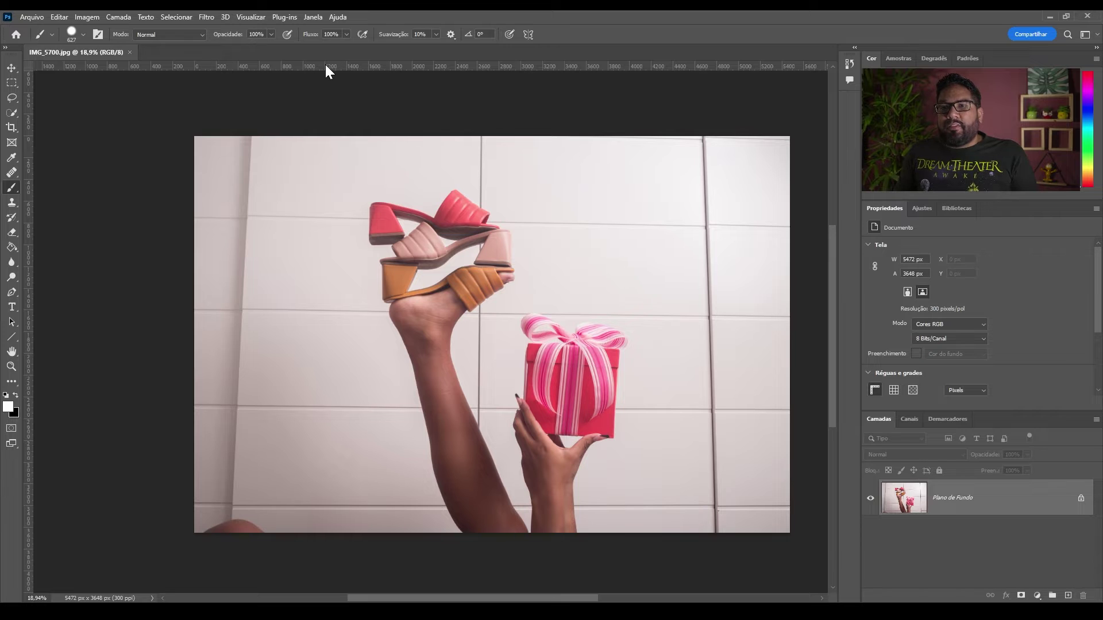
Step: Confirm the rulers are shown in the View menu and switch to the Move tool
{"action": "left_click", "coordinate": [248, 18]}
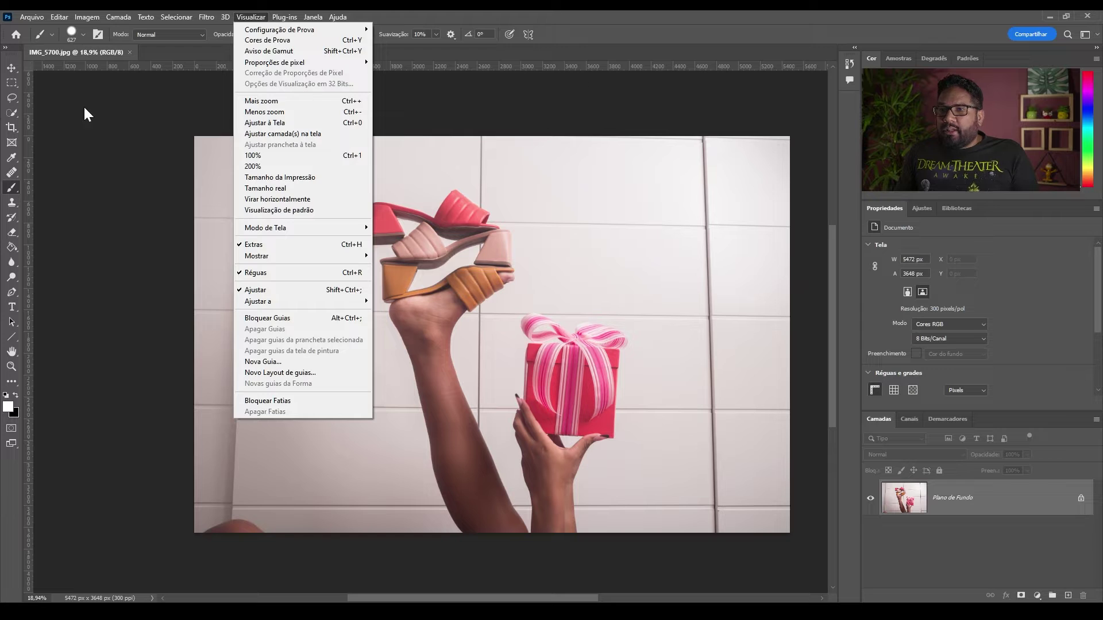
{"action": "left_click", "coordinate": [10, 69]}
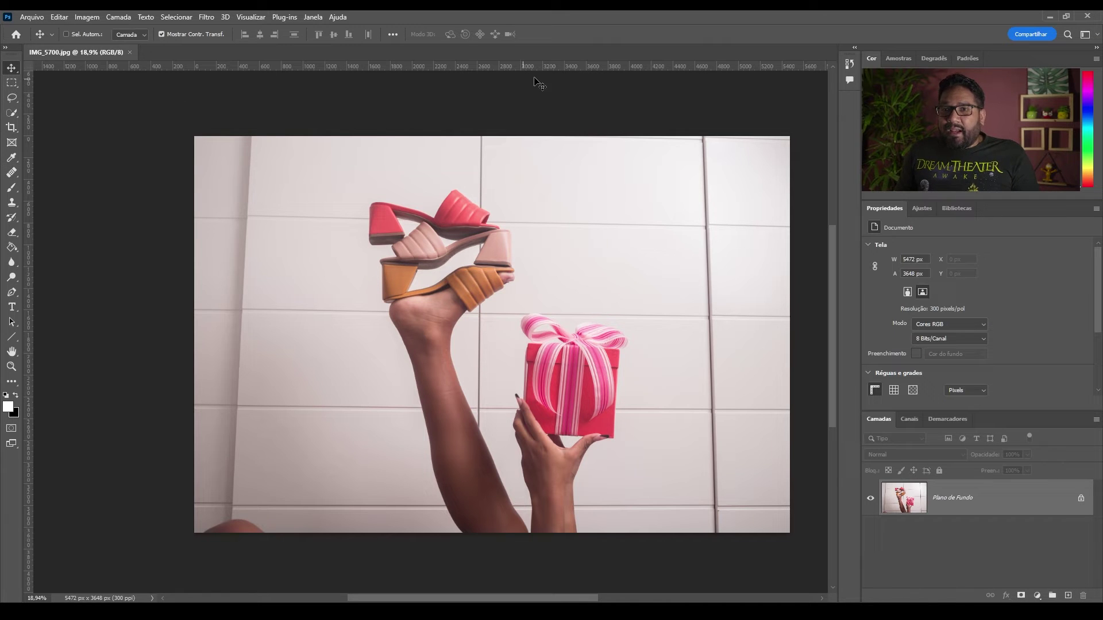
Step: Place a horizontal guide on the upper tile joint and vertical guides on the left and right joints
{"action": "left_click_drag", "start_coordinate": [593, 66], "coordinate": [573, 225]}
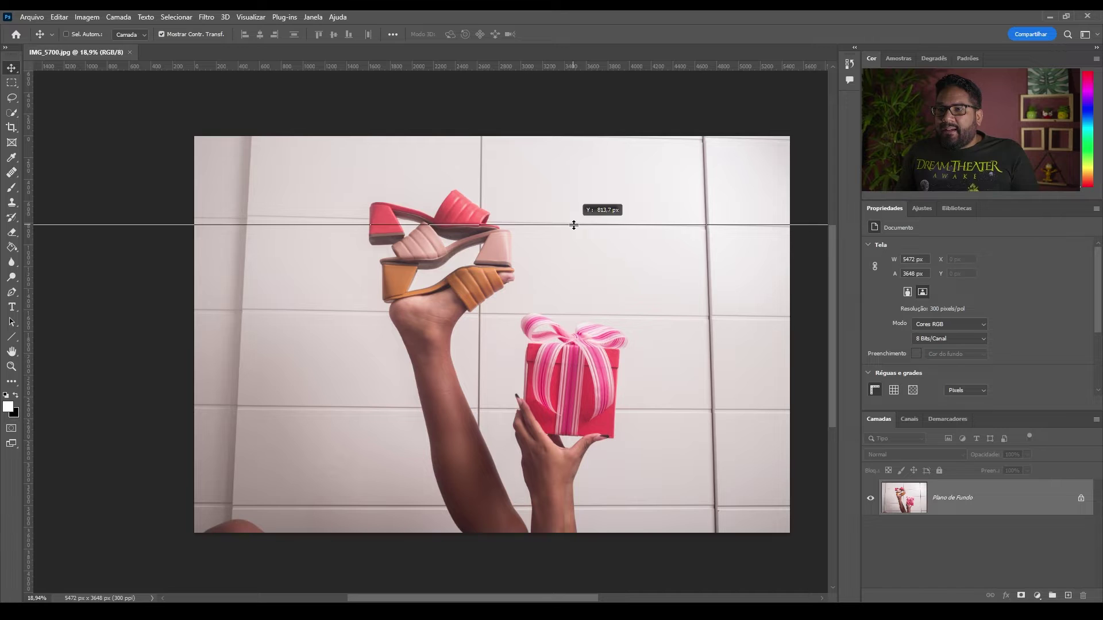
{"action": "left_click_drag", "start_coordinate": [574, 225], "coordinate": [574, 225]}
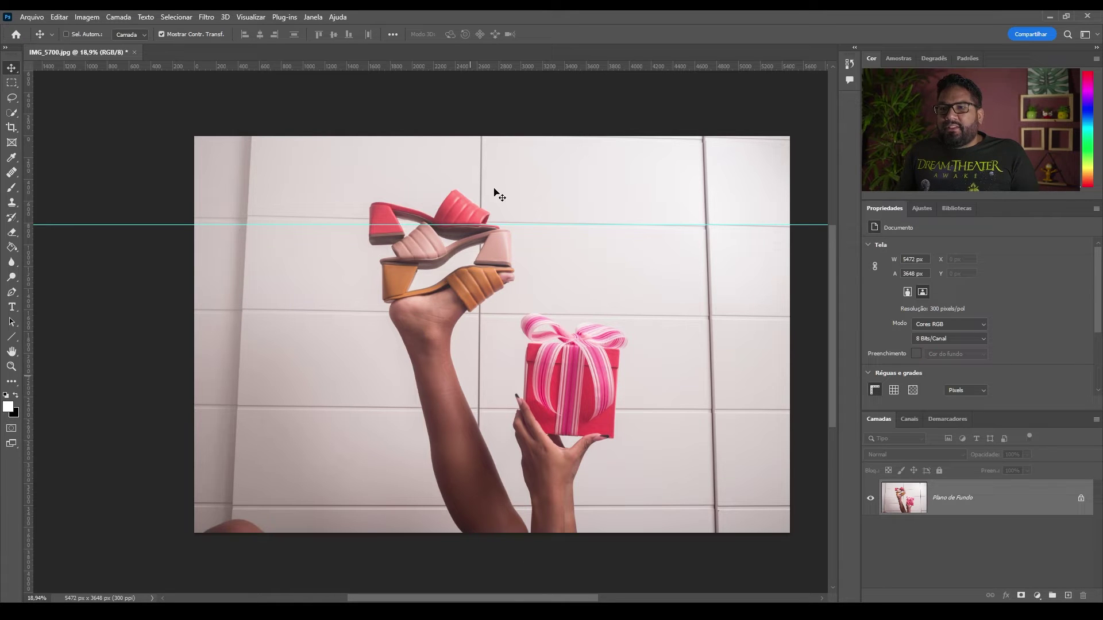
{"action": "left_click_drag", "start_coordinate": [29, 496], "coordinate": [234, 484]}
{"action": "mouse_move", "coordinate": [26, 508]}
{"action": "left_mouse_down"}
{"action": "mouse_move", "coordinate": [812, 449]}
{"action": "mouse_move", "coordinate": [717, 468]}
{"action": "left_mouse_up"}
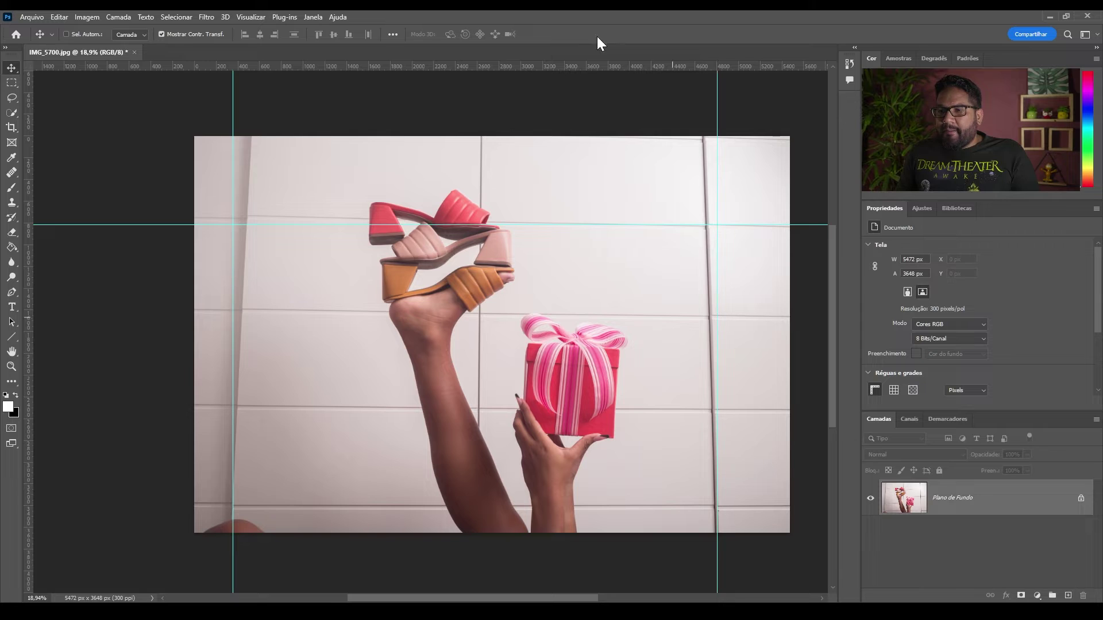
Step: Add horizontal guides on the bottom and middle tile joints, then duplicate the photo to Camada 1
{"action": "left_click_drag", "start_coordinate": [540, 66], "coordinate": [553, 515]}
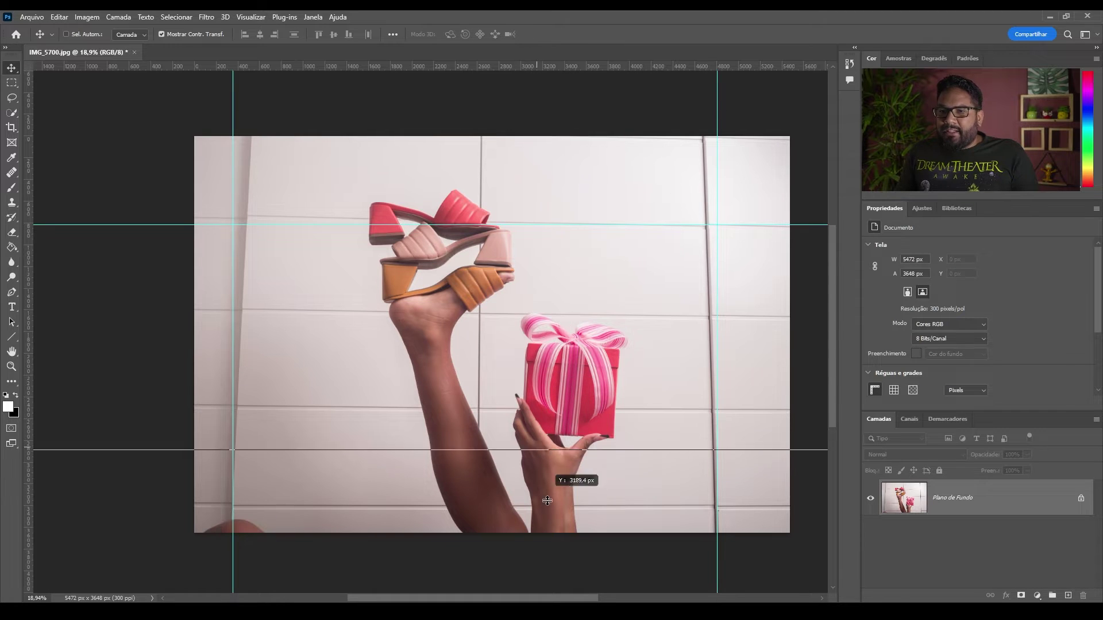
{"action": "left_click_drag", "start_coordinate": [552, 515], "coordinate": [552, 507]}
{"action": "mouse_move", "coordinate": [414, 67]}
{"action": "left_mouse_down"}
{"action": "mouse_move", "coordinate": [543, 364]}
{"action": "mouse_move", "coordinate": [552, 316]}
{"action": "left_mouse_up"}
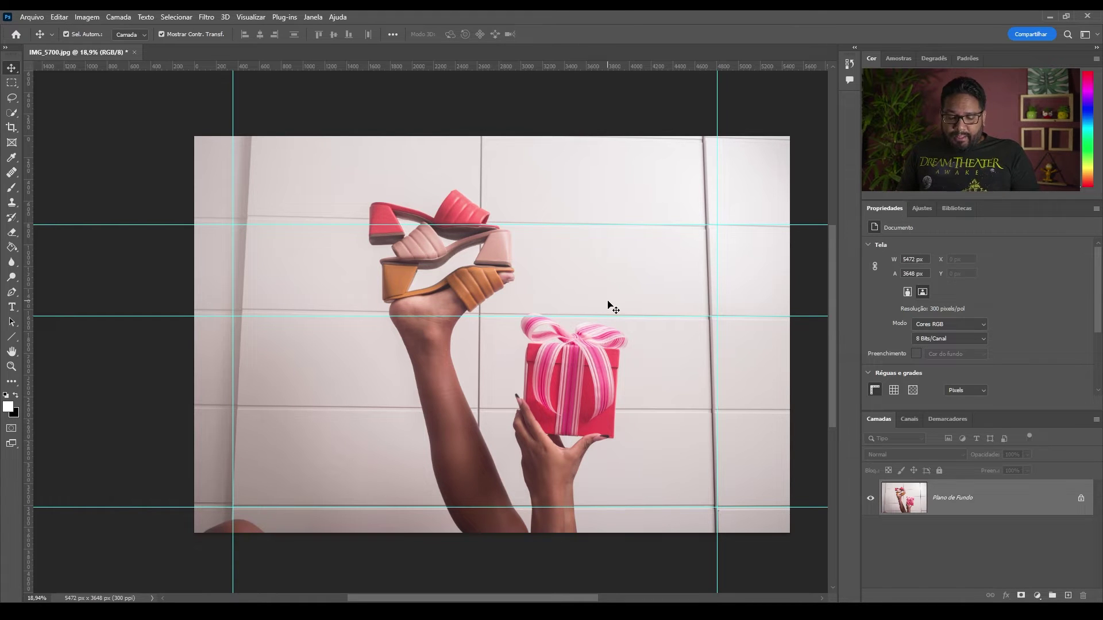
{"action": "key", "text": "ctrl+j"}
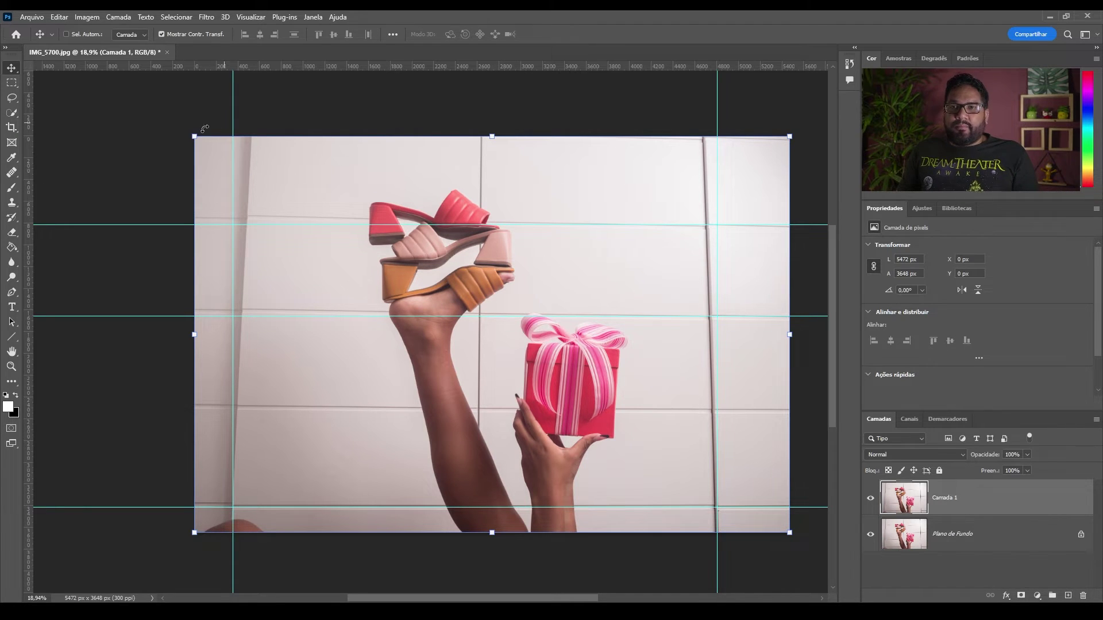
Step: Pull Camada 1's top-left corner outward, skewing its left edge about 3.8°
{"action": "key", "text": "ctrl"}
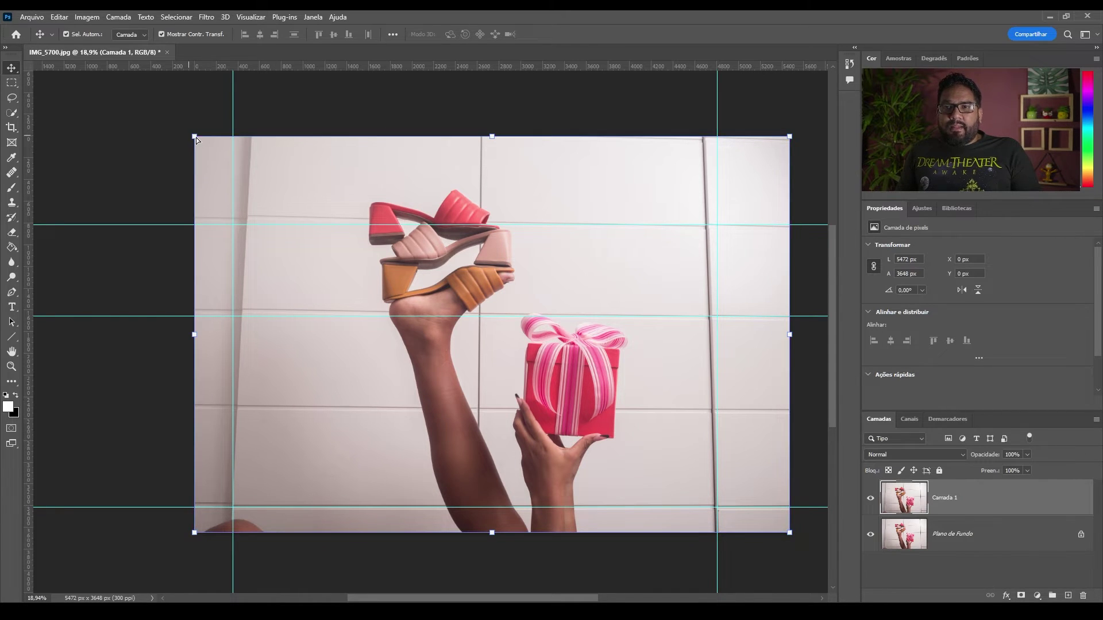
{"action": "left_click_drag", "start_coordinate": [194, 137], "coordinate": [168, 135]}
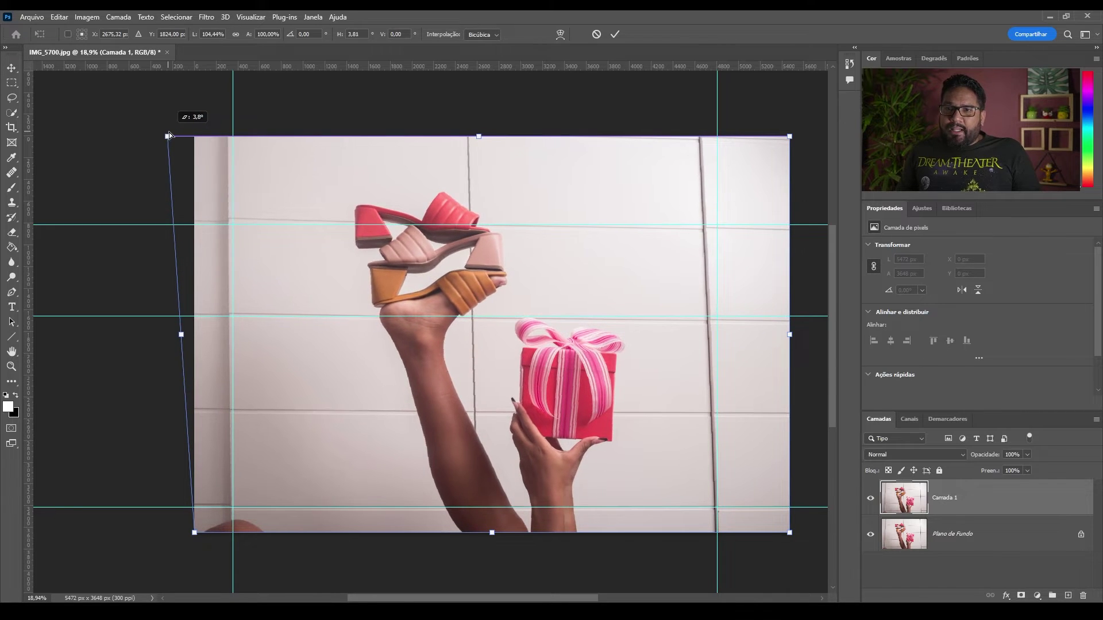
Step: Adjust the top-left and top-right corners until the tile lines straighten along the guides
{"action": "left_click_drag", "start_coordinate": [168, 133], "coordinate": [173, 131]}
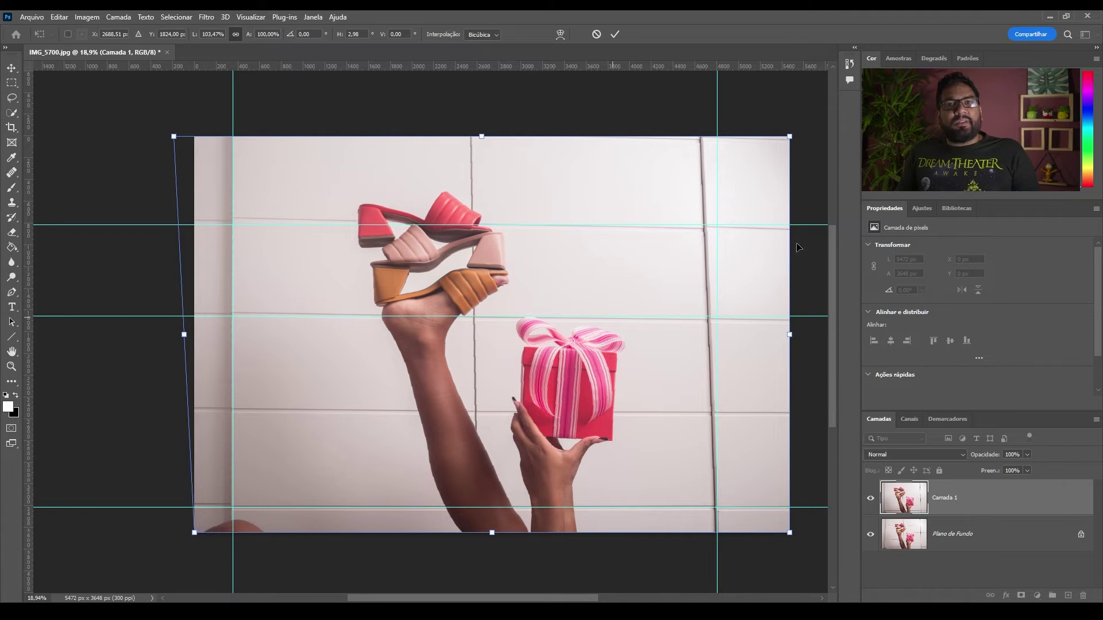
{"action": "left_click_drag", "start_coordinate": [790, 137], "coordinate": [811, 137]}
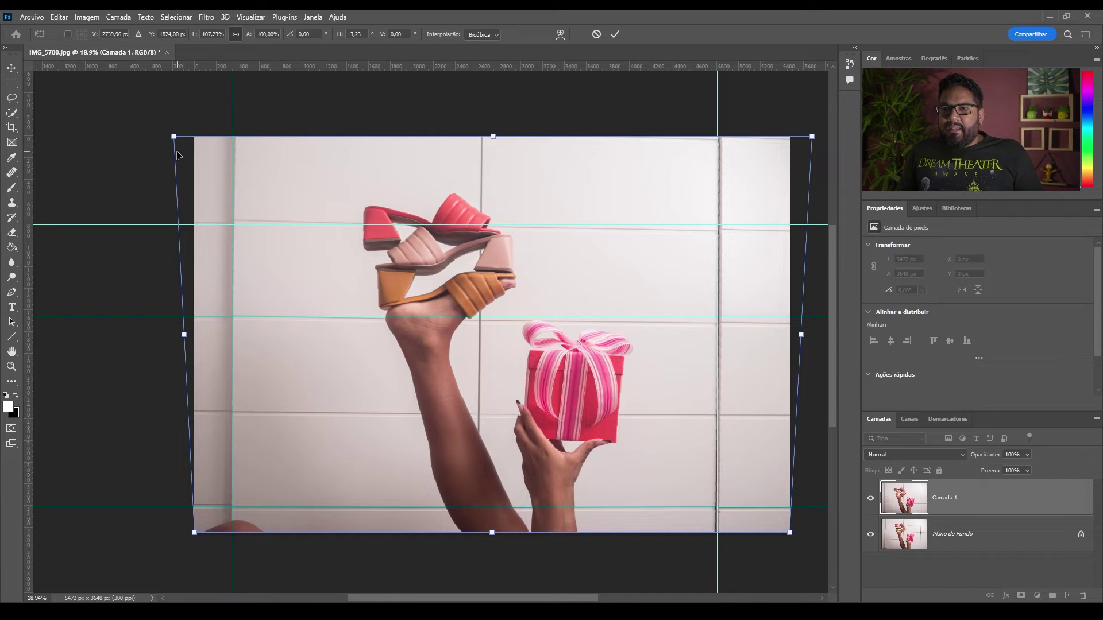
{"action": "left_click_drag", "start_coordinate": [174, 137], "coordinate": [173, 142]}
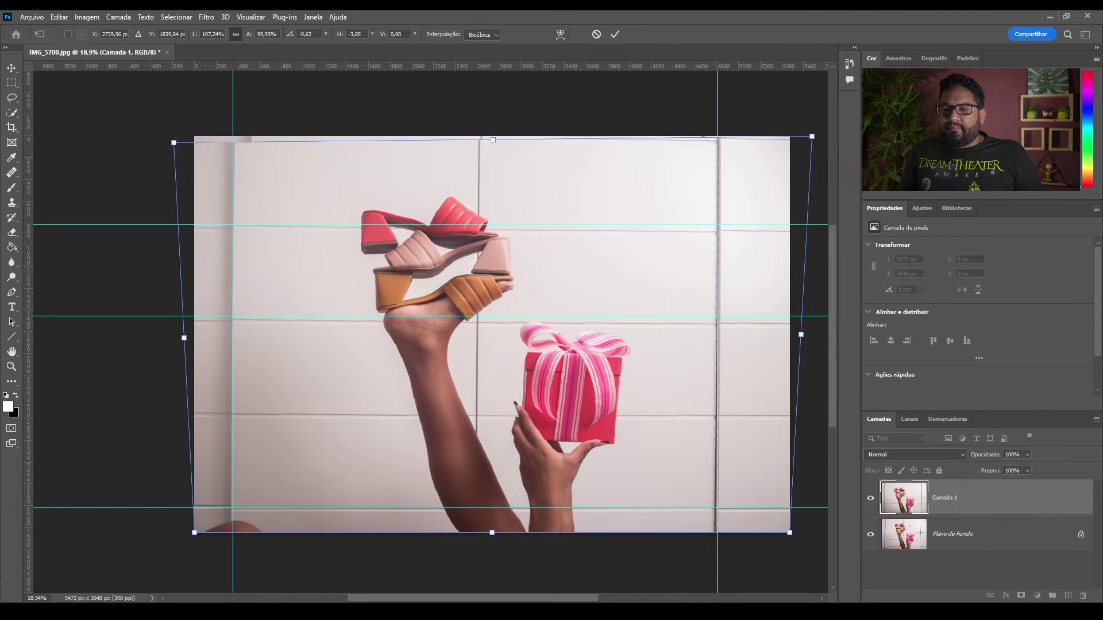
{"action": "left_click_drag", "start_coordinate": [813, 138], "coordinate": [815, 126]}
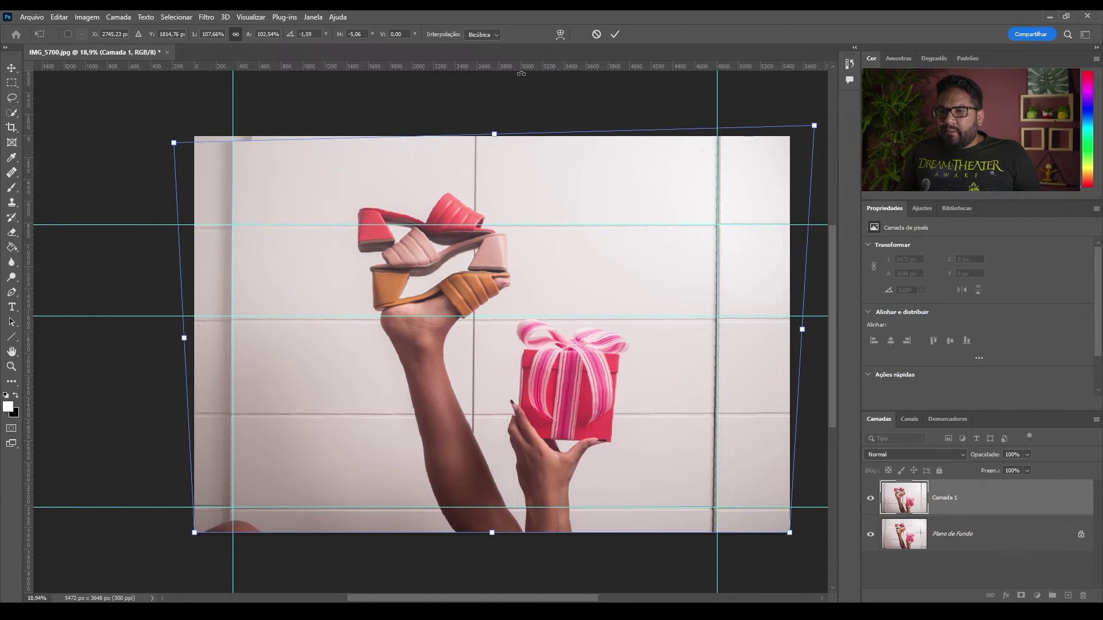
Step: Add a guide on the lower tile joint, nudge the top-left corner, and commit the distortion
{"action": "left_click_drag", "start_coordinate": [518, 70], "coordinate": [554, 416]}
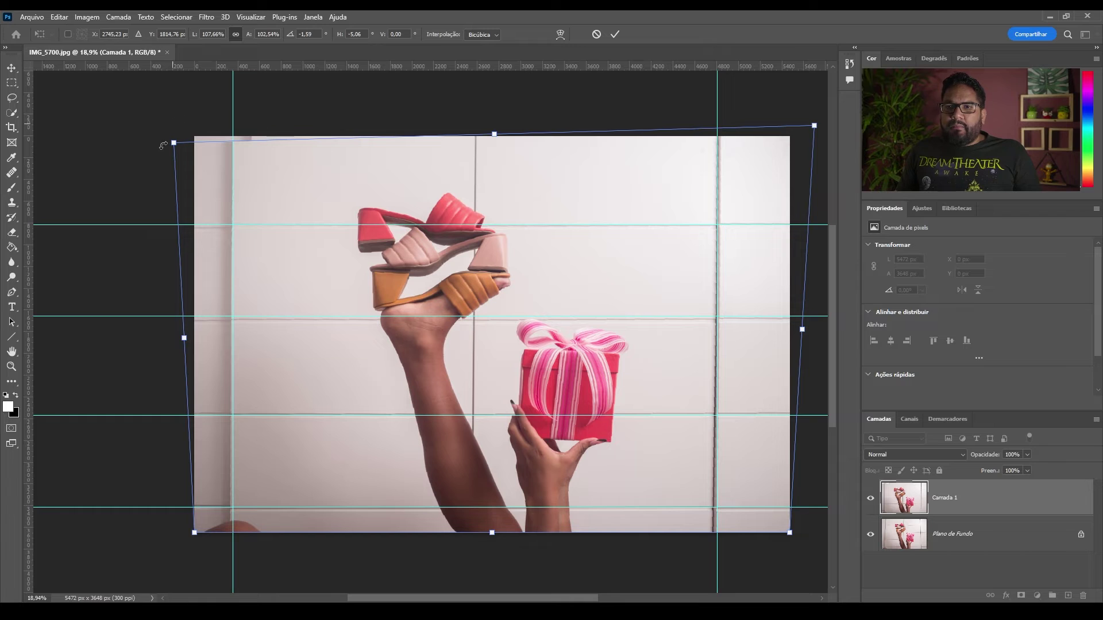
{"action": "left_click_drag", "start_coordinate": [174, 145], "coordinate": [174, 144]}
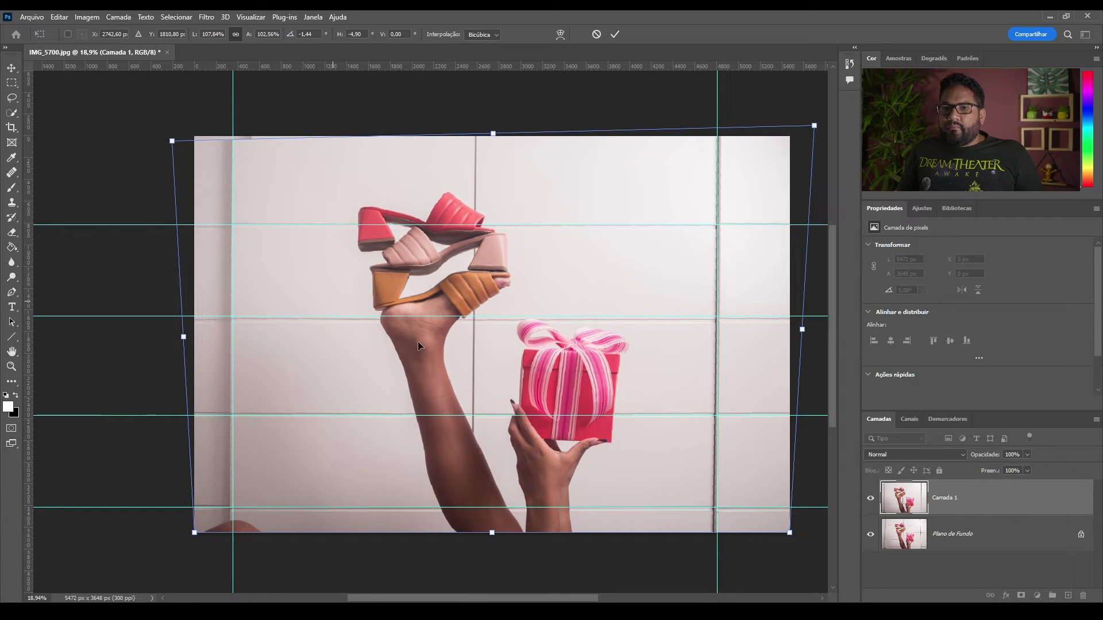
{"action": "key", "text": "ctrl+z"}
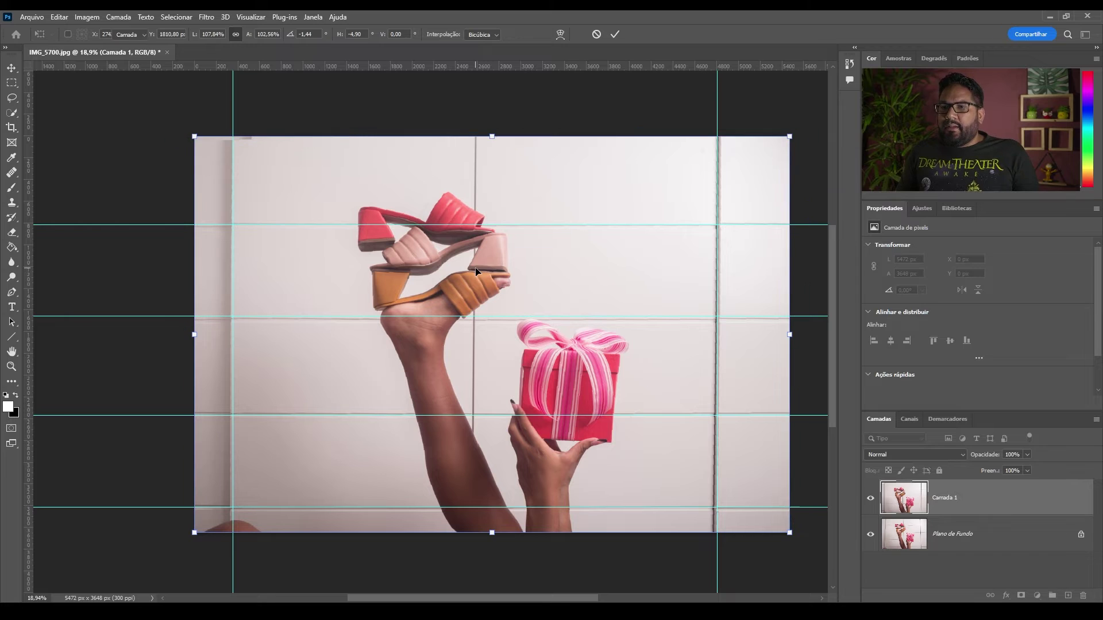
{"action": "key", "text": "Return"}
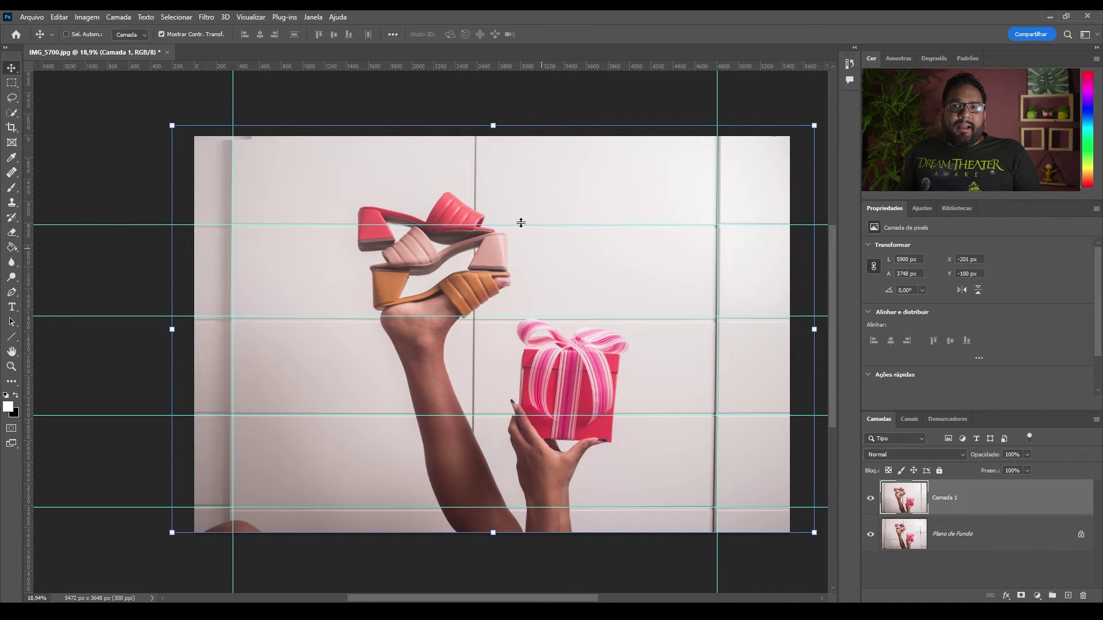
Step: Drag the four horizontal guides back to the ruler and clear the remaining guides with Ctrl+;
{"action": "left_click_drag", "start_coordinate": [509, 226], "coordinate": [574, 64]}
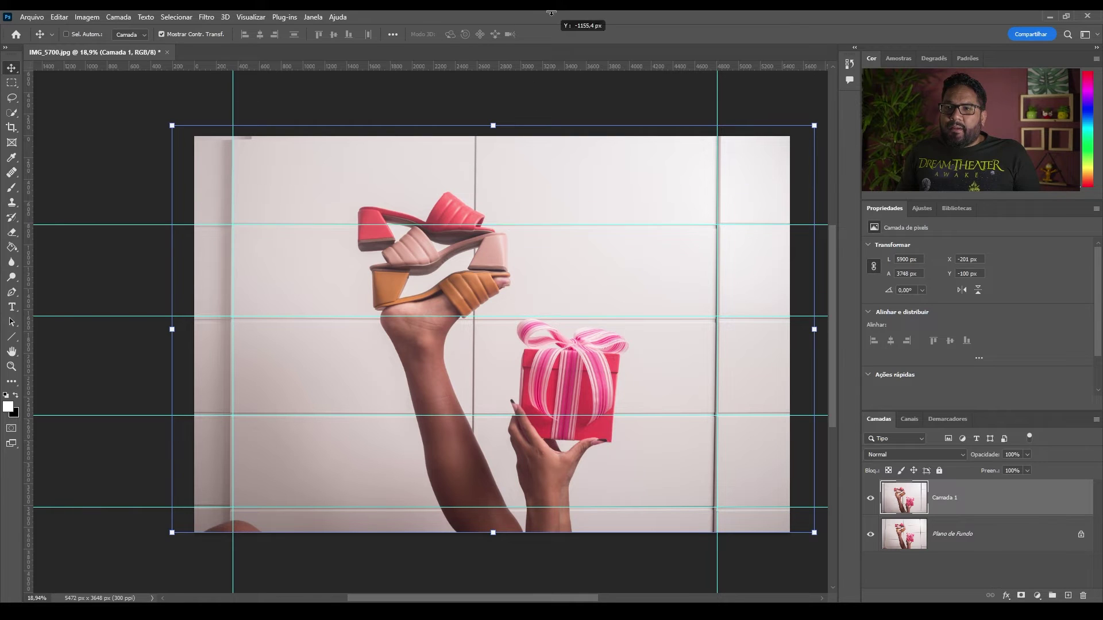
{"action": "left_click_drag", "start_coordinate": [519, 316], "coordinate": [528, 64]}
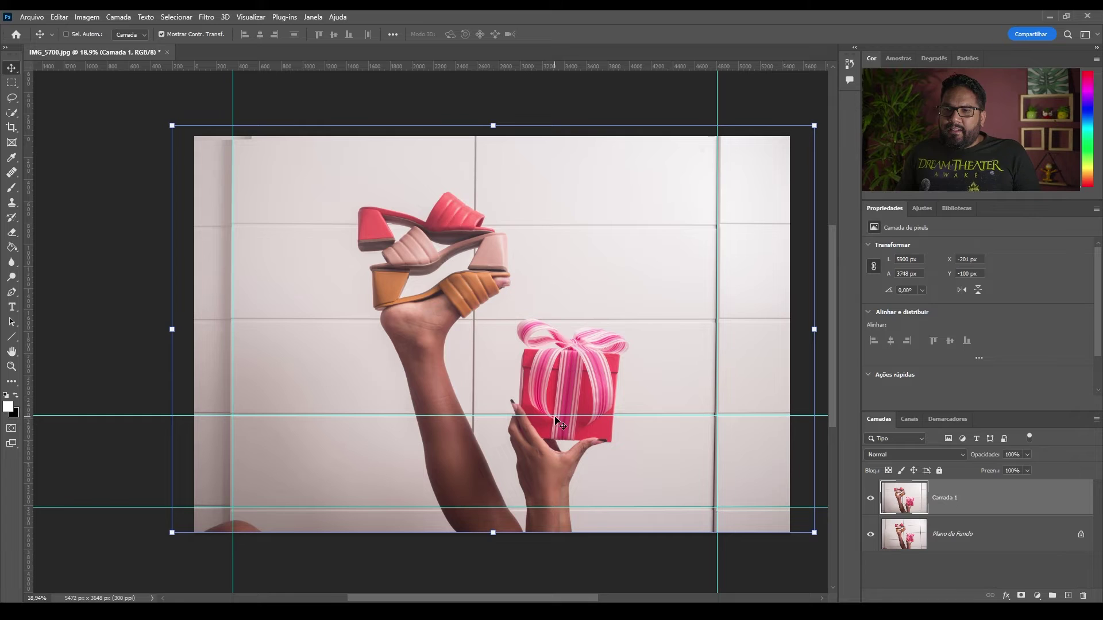
{"action": "left_click_drag", "start_coordinate": [555, 414], "coordinate": [549, 63]}
{"action": "left_click_drag", "start_coordinate": [598, 507], "coordinate": [628, 364]}
{"action": "key", "text": "ctrl+semicolon"}
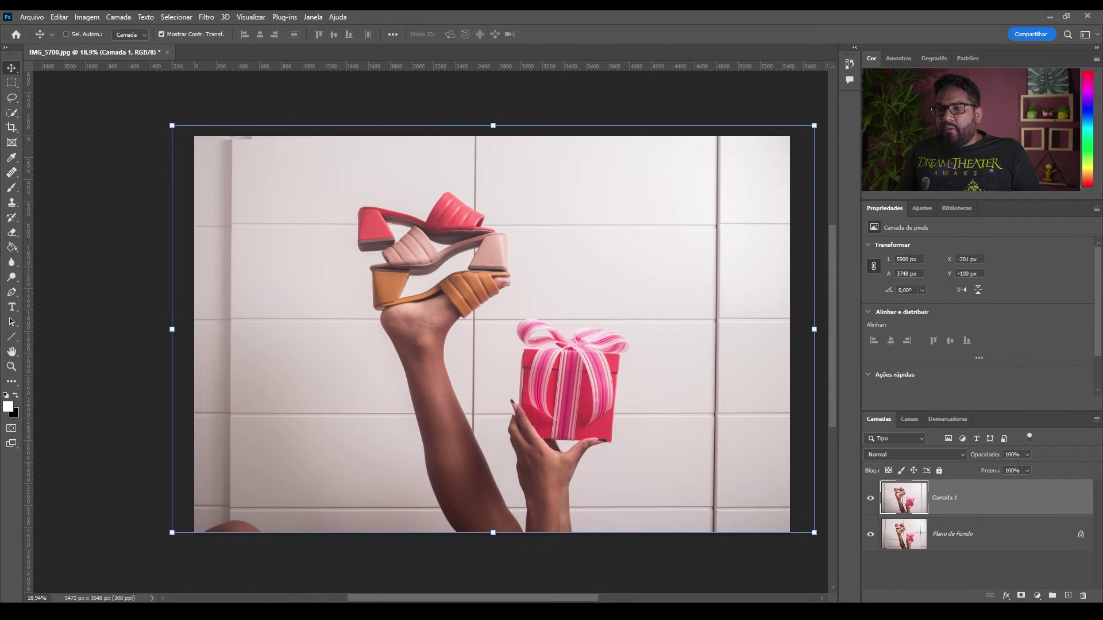
Step: Add empty layer Camada 2 and clone wall over the flaw near the top edge
{"action": "left_click", "coordinate": [1068, 595]}
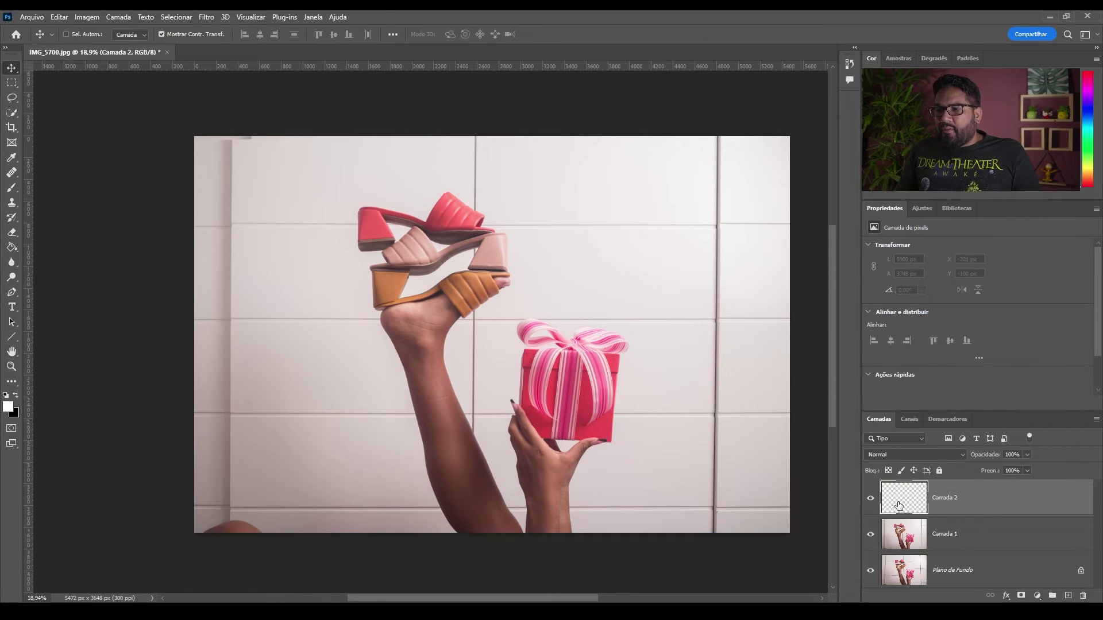
{"action": "left_click", "coordinate": [10, 206]}
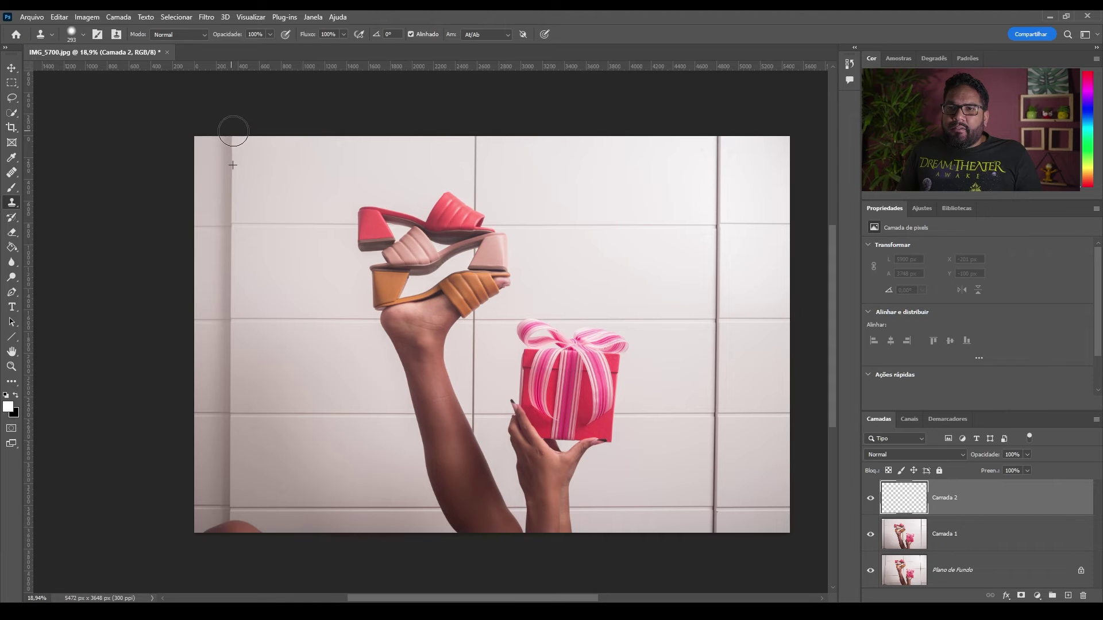
{"action": "left_click_drag", "start_coordinate": [383, 128], "coordinate": [472, 136]}
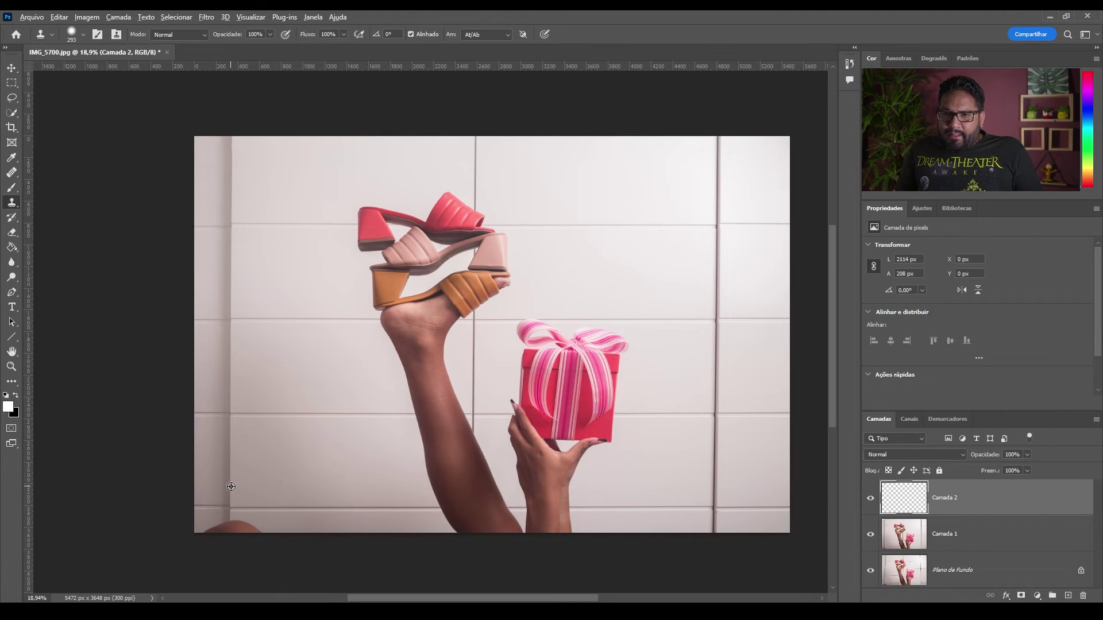
Step: Clone plain wall over the knee at the bottom-left corner
{"action": "left_click", "coordinate": [232, 527]}
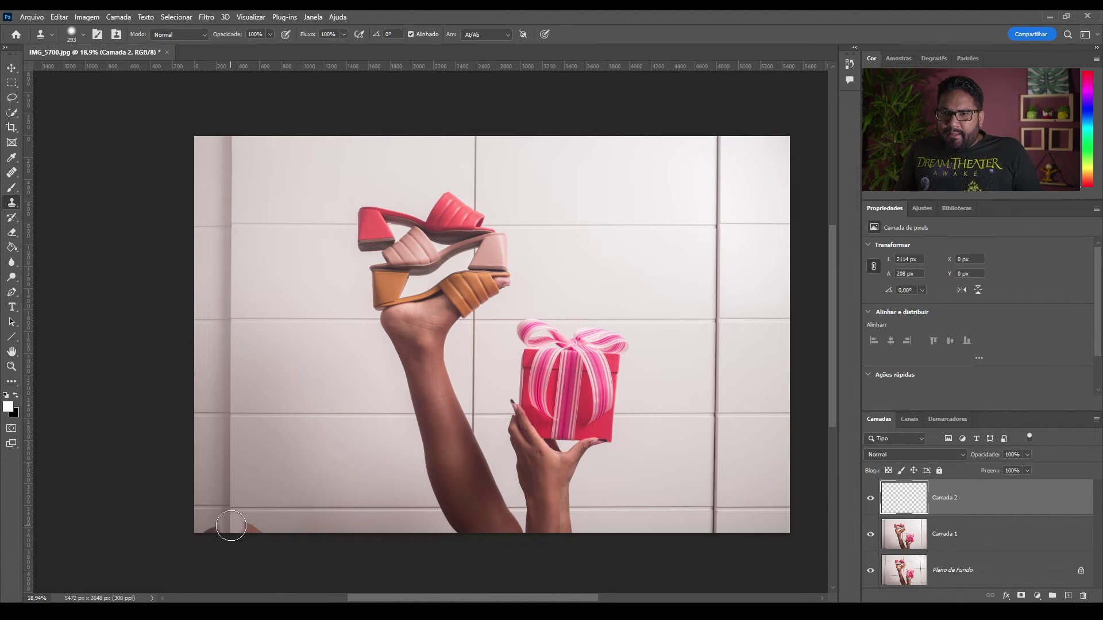
{"action": "left_click_drag", "start_coordinate": [231, 525], "coordinate": [257, 528]}
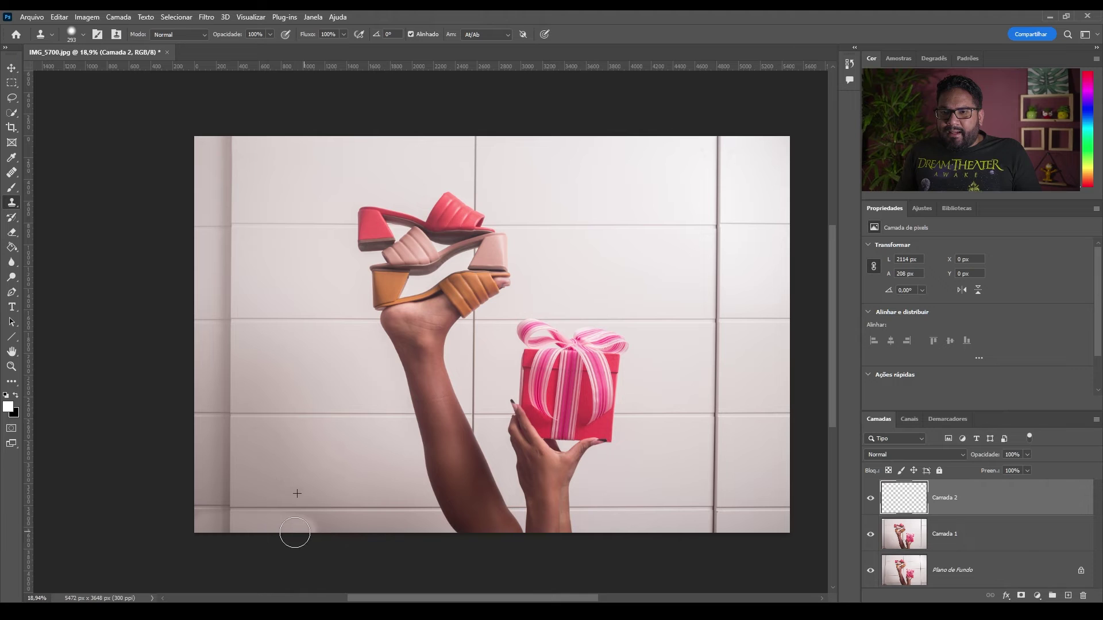
{"action": "scroll", "coordinate": [304, 540], "scroll_direction": "up", "scroll_amount": 1}
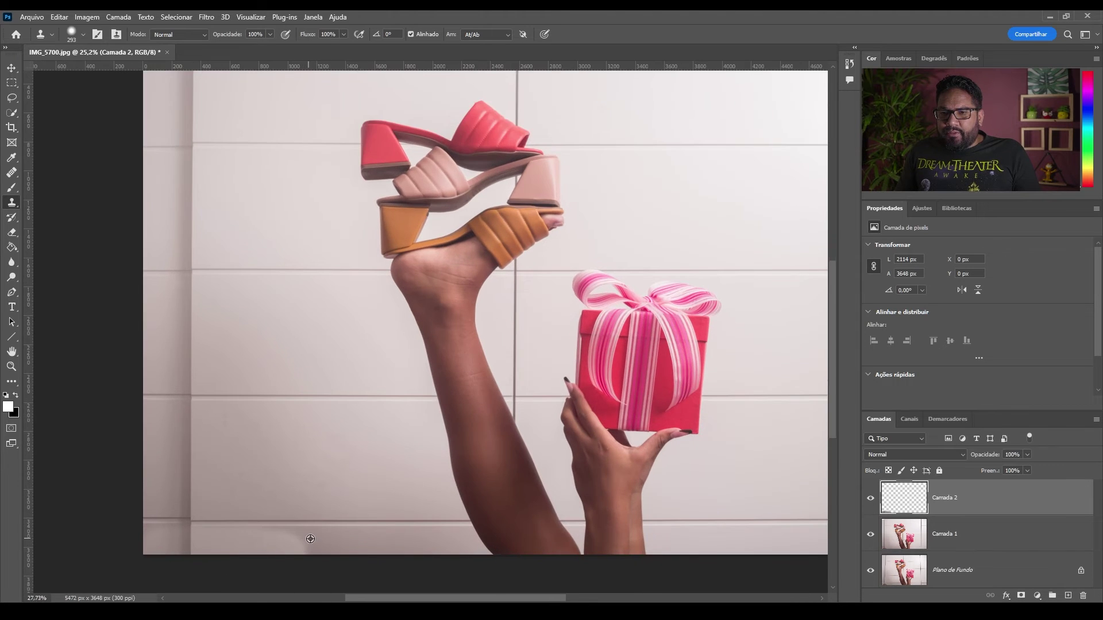
{"action": "scroll", "coordinate": [313, 439], "scroll_direction": "up", "scroll_amount": 2}
{"action": "scroll", "coordinate": [443, 239], "scroll_direction": "up", "scroll_amount": 2}
{"action": "scroll", "coordinate": [463, 239], "scroll_direction": "up", "scroll_amount": 1}
{"action": "scroll", "coordinate": [462, 238], "scroll_direction": "up", "scroll_amount": 3}
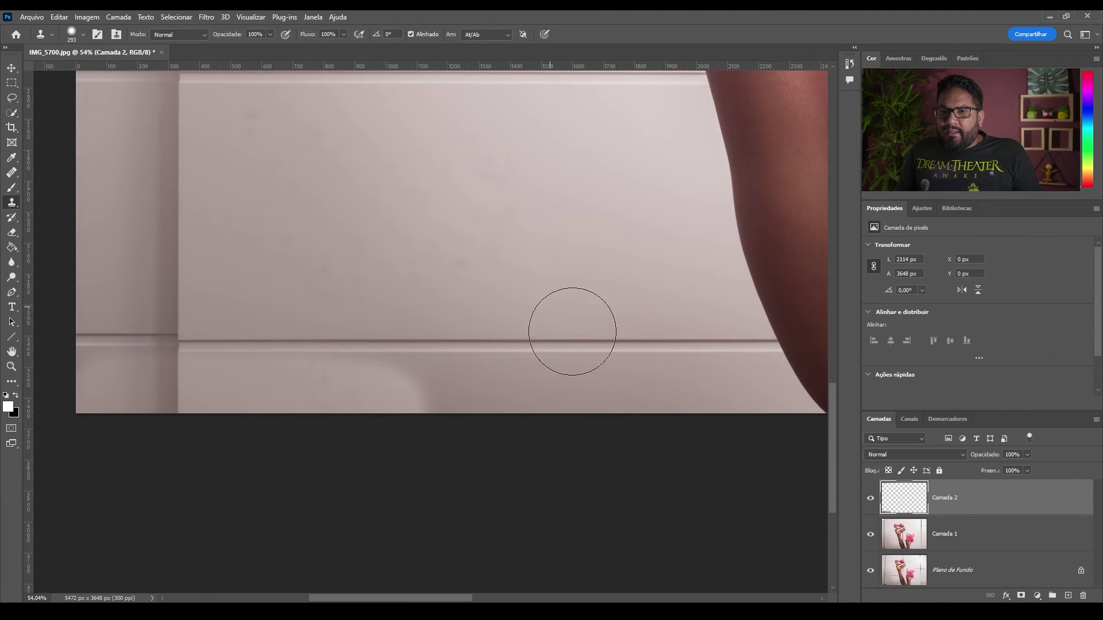
Step: Sample clean baseboard with the Healing Brush and heal the break in the baseboard line
{"action": "left_click", "coordinate": [11, 171]}
{"action": "right_click", "coordinate": [12, 172]}
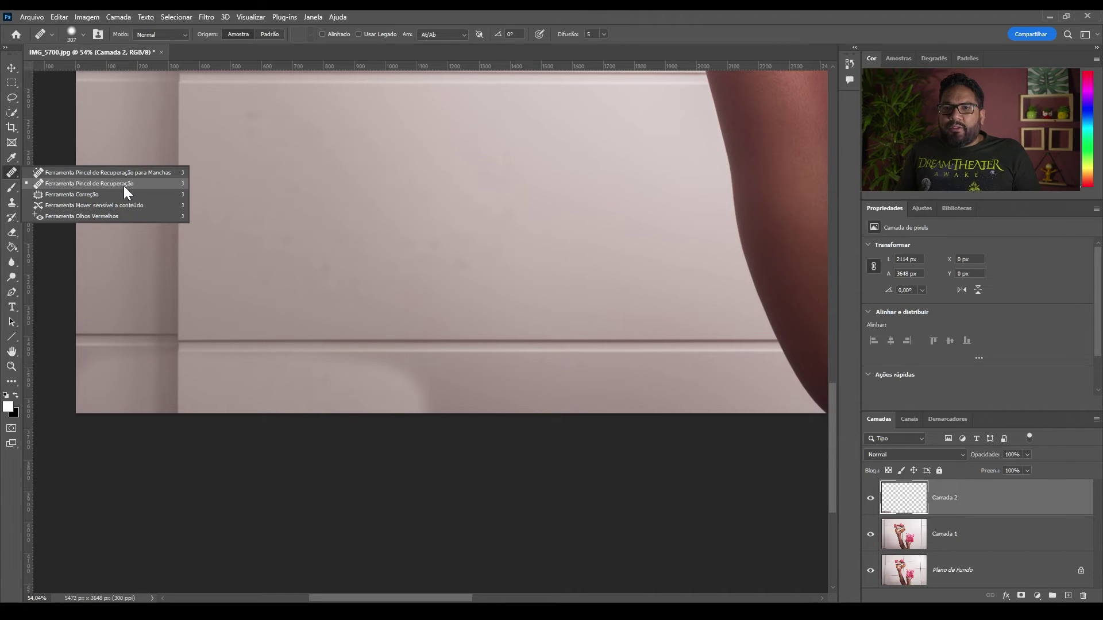
{"action": "left_click", "coordinate": [122, 183]}
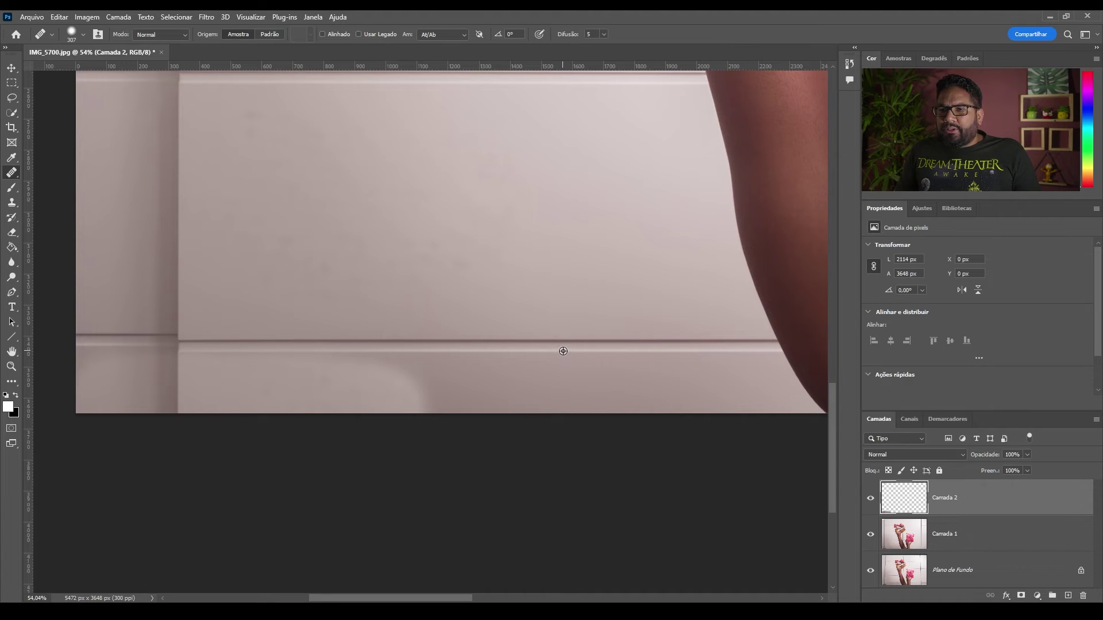
{"action": "left_click", "coordinate": [563, 351], "text": "alt"}
{"action": "left_click", "coordinate": [372, 350]}
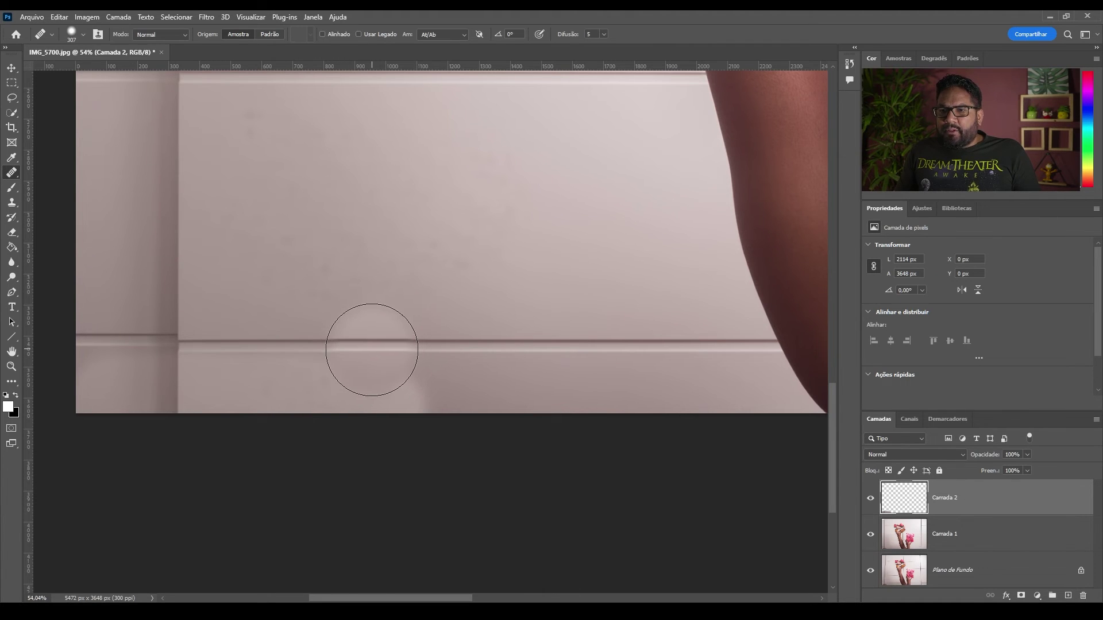
Step: Heal the baseboard into one continuous line in both directions, shrinking the brush to 141 px
{"action": "left_click", "coordinate": [372, 350]}
{"action": "mouse_move", "coordinate": [373, 349]}
{"action": "left_mouse_down"}
{"action": "mouse_move", "coordinate": [418, 377]}
{"action": "mouse_move", "coordinate": [218, 379]}
{"action": "mouse_move", "coordinate": [440, 367]}
{"action": "mouse_move", "coordinate": [385, 367]}
{"action": "left_mouse_up"}
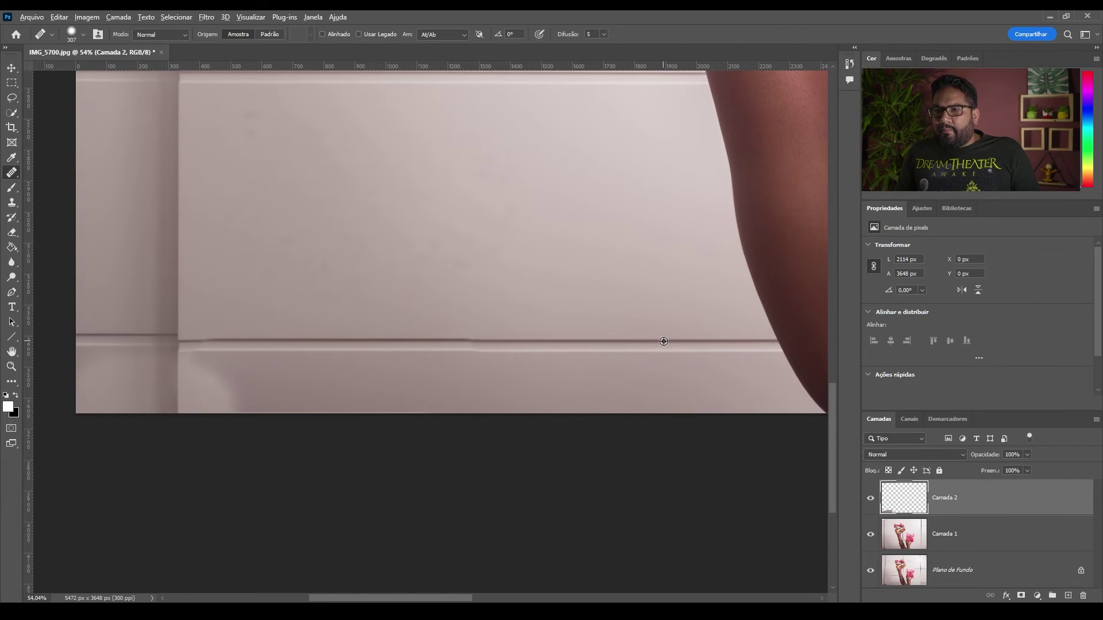
{"action": "left_click_drag", "start_coordinate": [469, 354], "coordinate": [372, 343]}
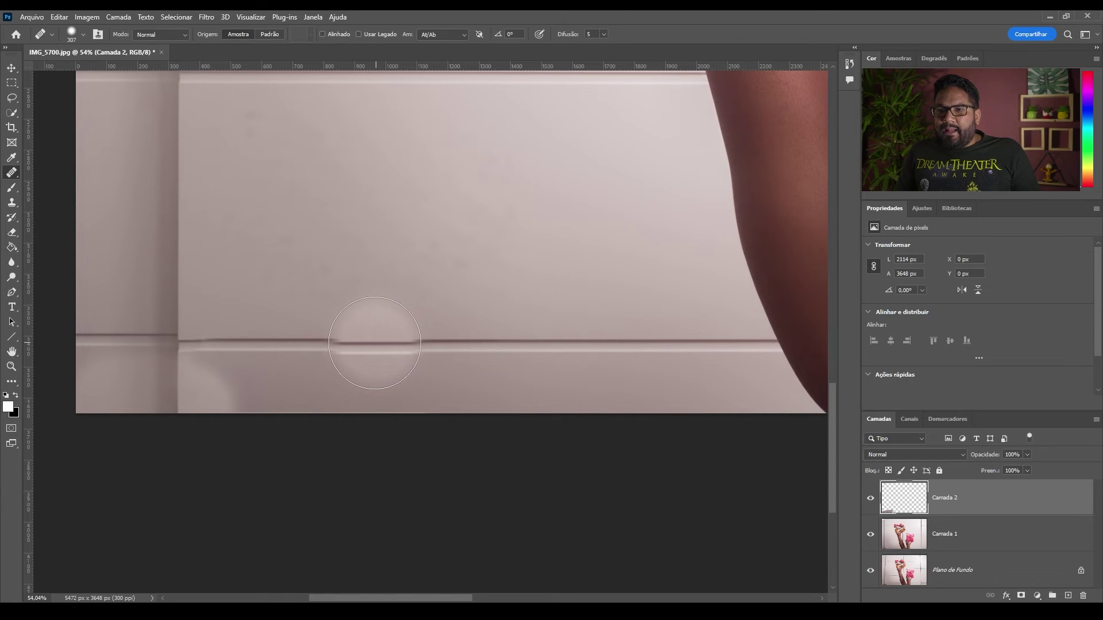
{"action": "mouse_move", "coordinate": [372, 343]}
{"action": "left_mouse_down"}
{"action": "mouse_move", "coordinate": [223, 344]}
{"action": "mouse_move", "coordinate": [239, 394]}
{"action": "mouse_move", "coordinate": [227, 402]}
{"action": "mouse_move", "coordinate": [244, 394]}
{"action": "mouse_move", "coordinate": [239, 415]}
{"action": "left_mouse_up"}
{"action": "left_click_drag", "start_coordinate": [253, 337], "coordinate": [228, 349]}
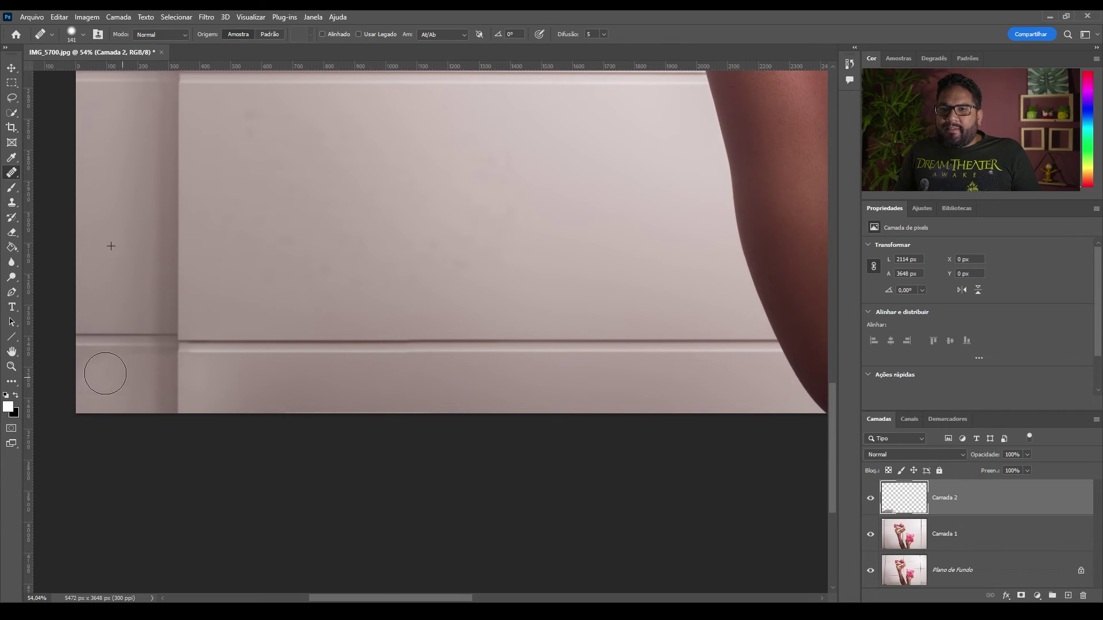
{"action": "scroll", "coordinate": [514, 253], "scroll_direction": "down", "scroll_amount": 3}
{"action": "scroll", "coordinate": [484, 295], "scroll_direction": "down", "scroll_amount": 3}
{"action": "scroll", "coordinate": [375, 355], "scroll_direction": "down", "scroll_amount": 2}
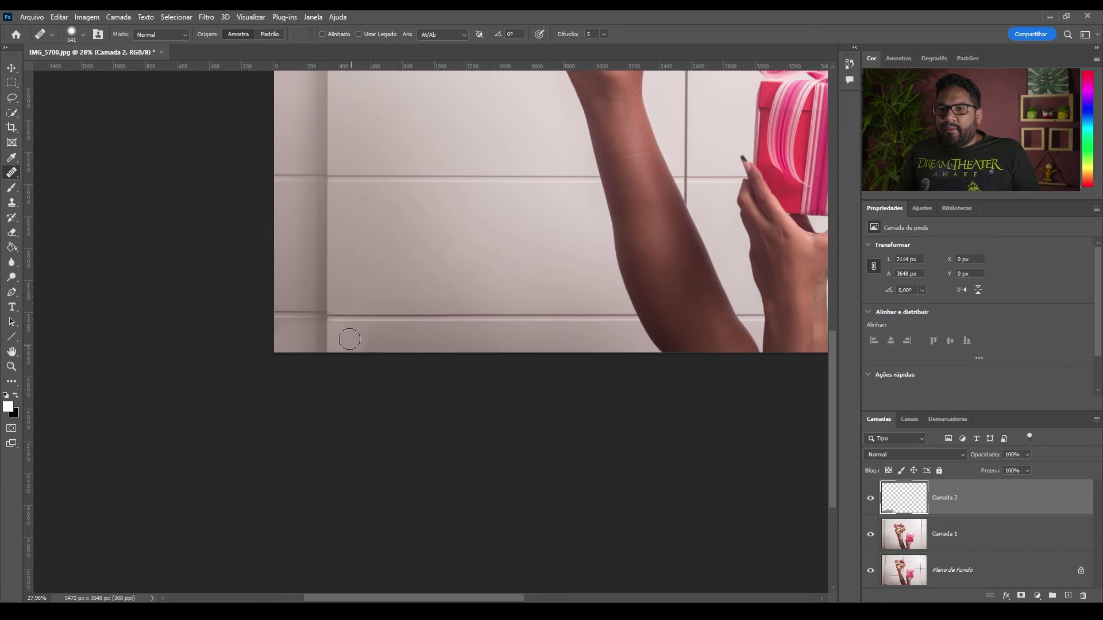
{"action": "scroll", "coordinate": [660, 224], "scroll_direction": "down", "scroll_amount": 2}
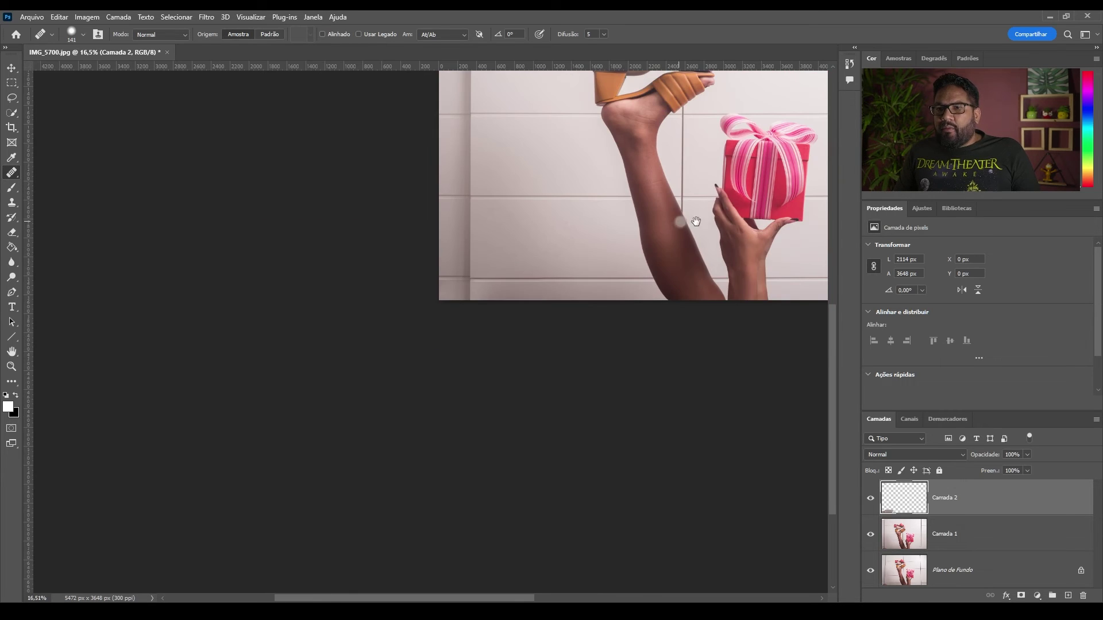
{"action": "scroll", "coordinate": [403, 373], "scroll_direction": "down", "scroll_amount": 2}
{"action": "scroll", "coordinate": [451, 401], "scroll_direction": "up", "scroll_amount": 3}
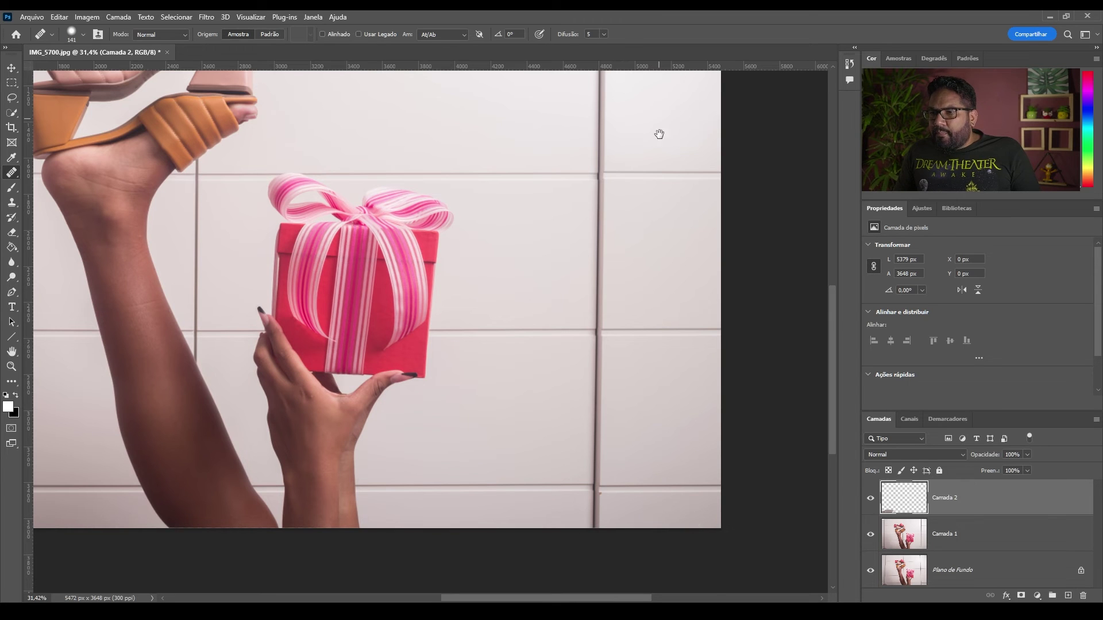
{"action": "left_click_drag", "start_coordinate": [659, 197], "coordinate": [660, 463]}
{"action": "scroll", "coordinate": [498, 249], "scroll_direction": "down", "scroll_amount": 3}
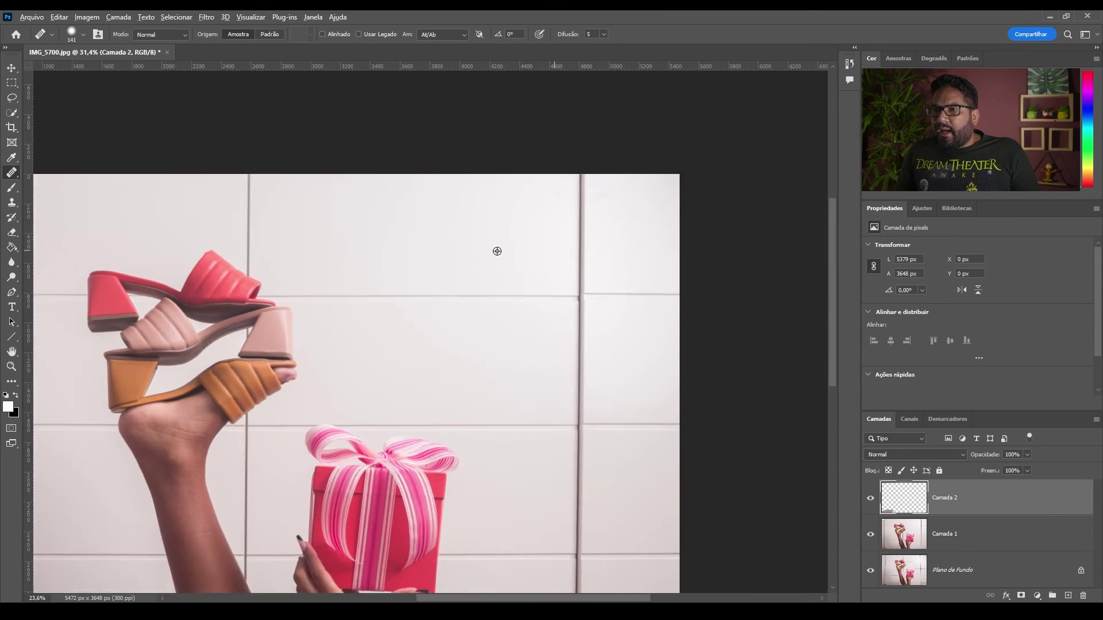
{"action": "scroll", "coordinate": [502, 256], "scroll_direction": "down", "scroll_amount": 2}
{"action": "scroll", "coordinate": [413, 368], "scroll_direction": "down", "scroll_amount": 1}
{"action": "left_click_drag", "start_coordinate": [410, 373], "coordinate": [555, 379]}
{"action": "scroll", "coordinate": [541, 413], "scroll_direction": "up", "scroll_amount": 2}
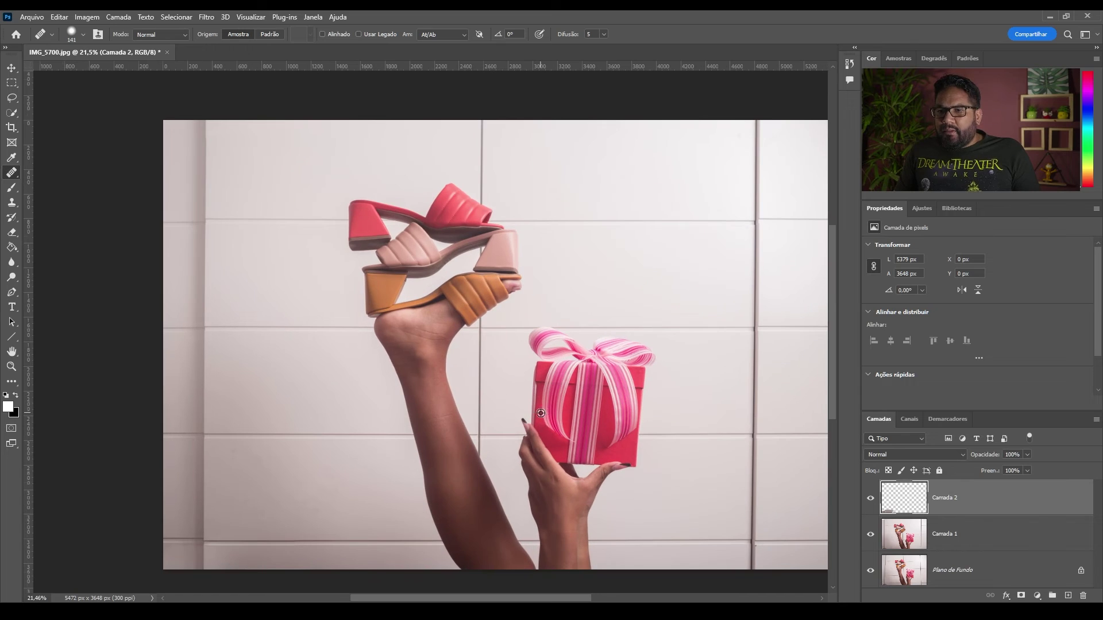
{"action": "left_click", "coordinate": [871, 572], "text": "alt"}
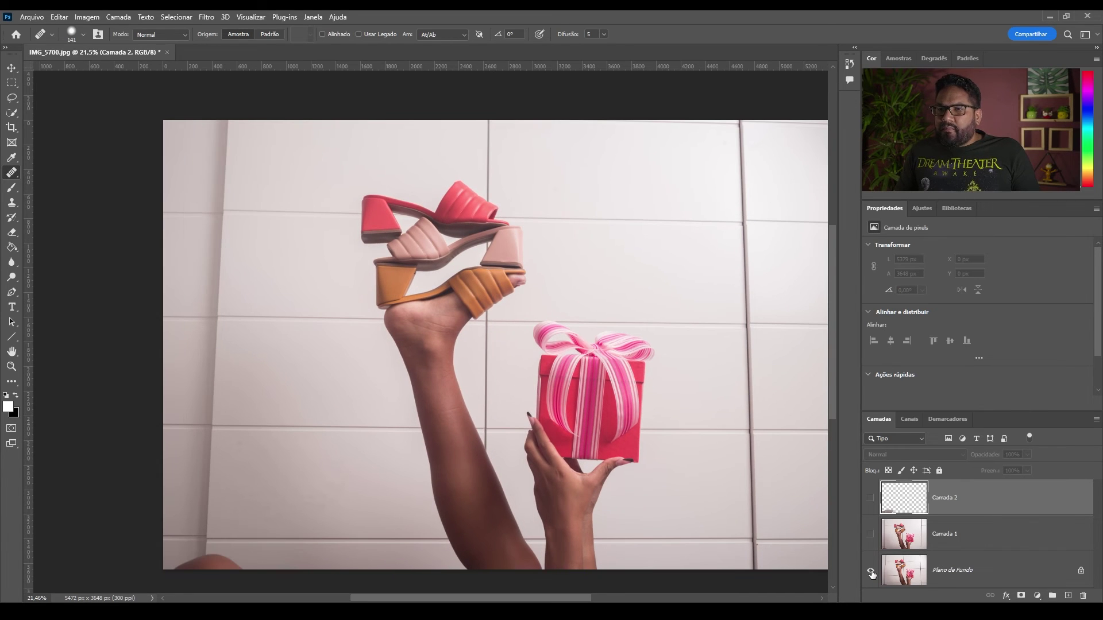
{"action": "left_click", "coordinate": [871, 572], "text": "alt"}
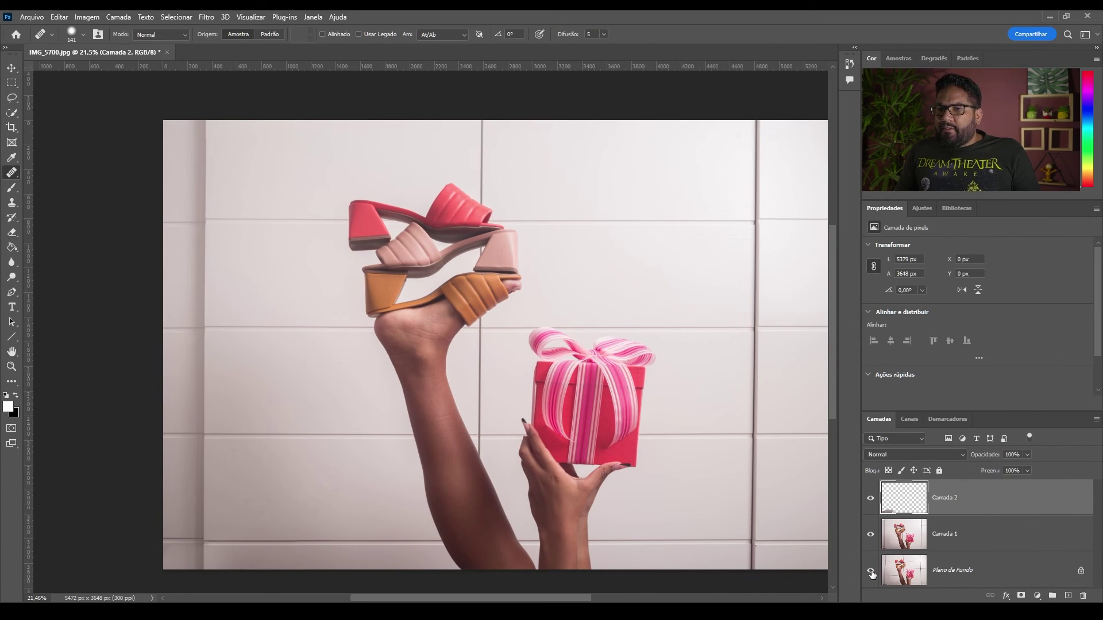
{"action": "key", "text": "ctrl+0"}
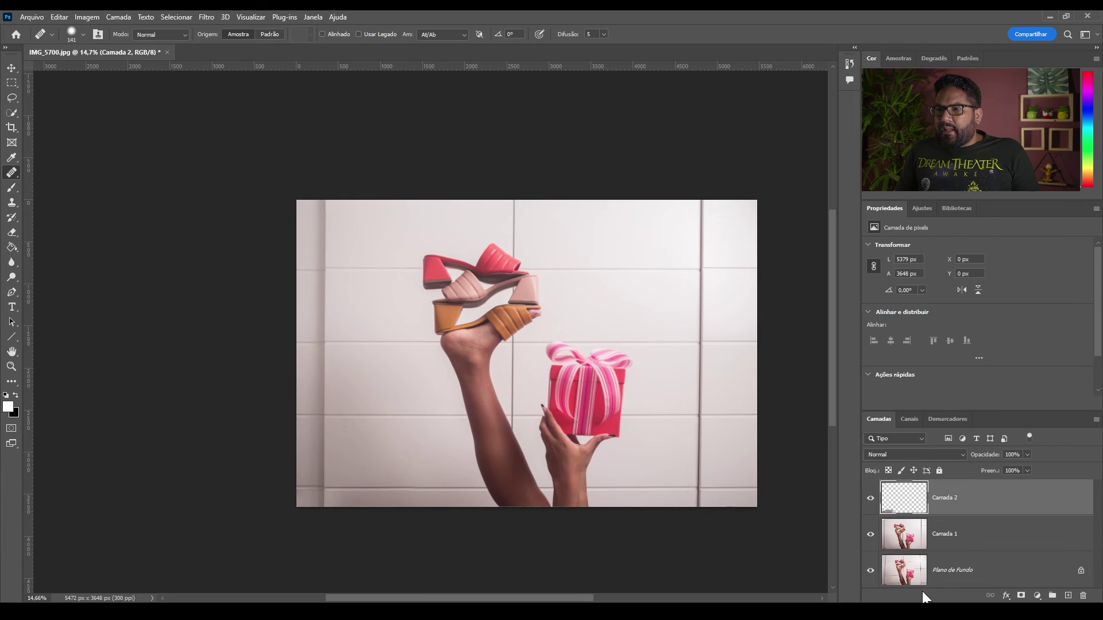
{"action": "left_click", "coordinate": [871, 572], "text": "alt"}
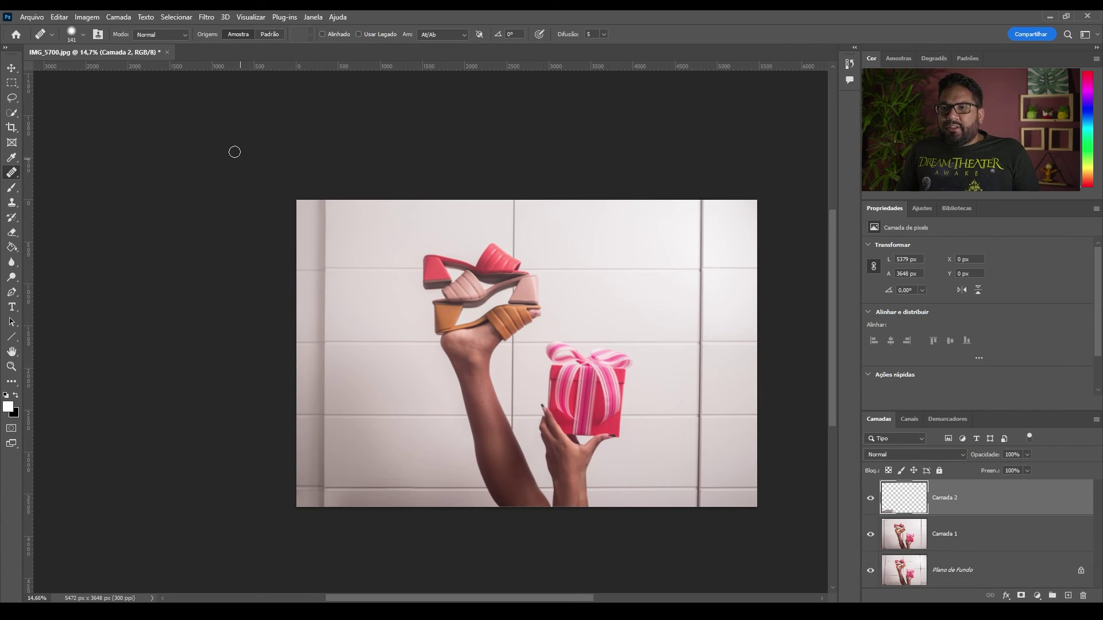